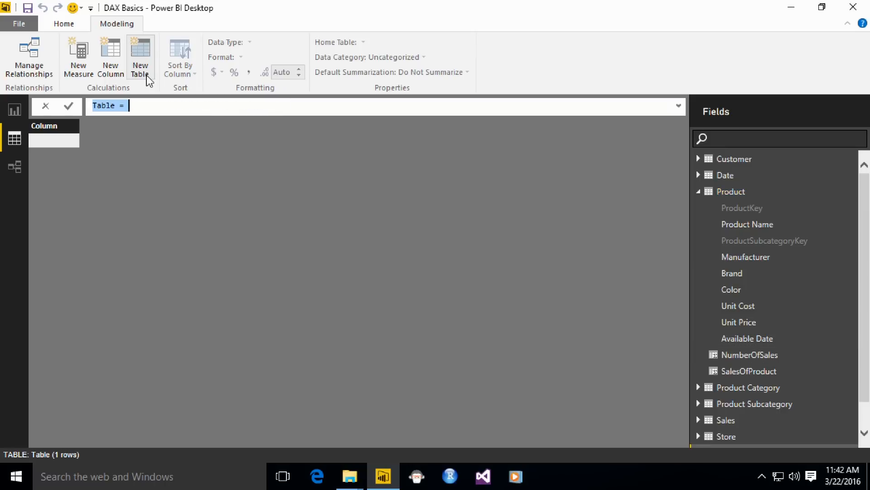
- Name the new calculated table RedProducts at the start of its DAX formula
text(4)
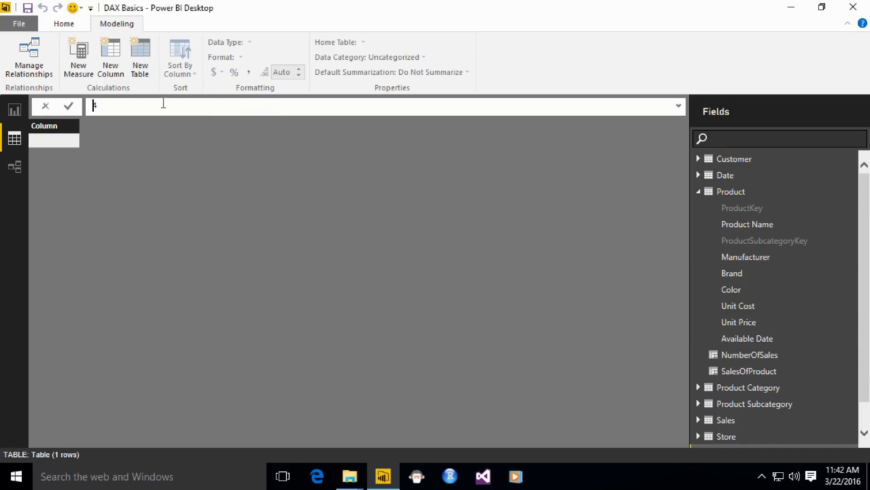
key(BackSpace)
text(RedProducts =)
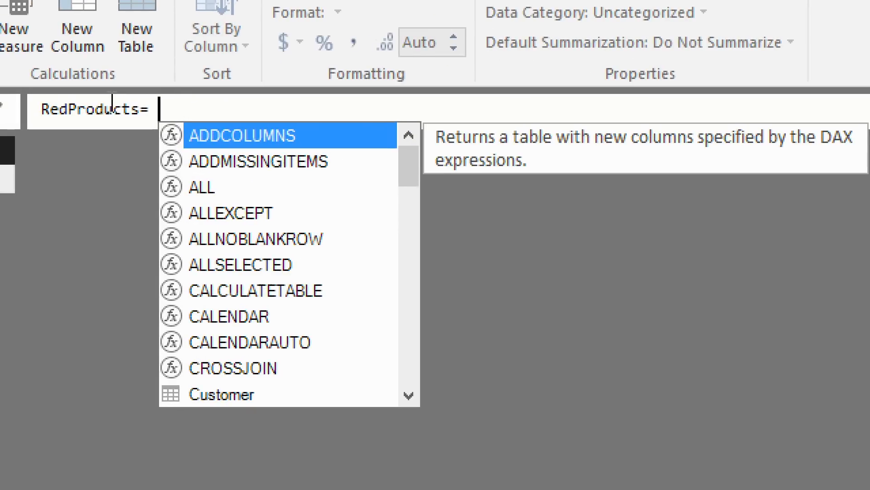
key(BackSpace)
key(BackSpace)
text(= )
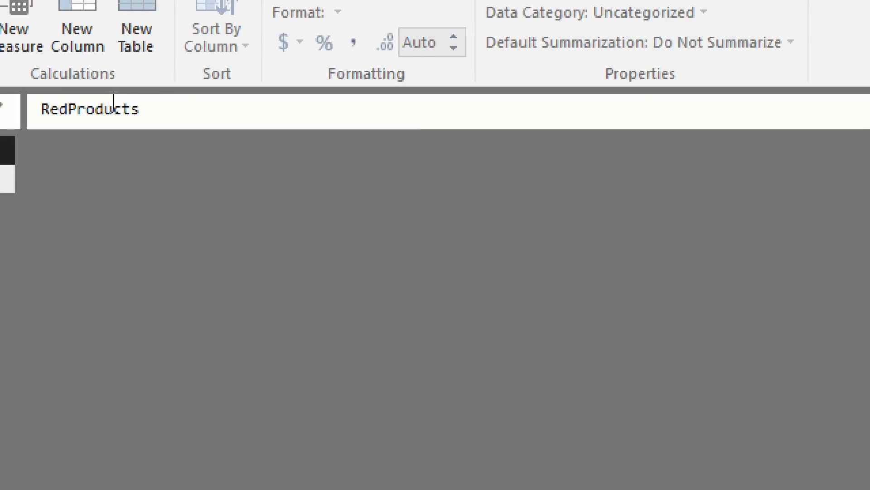
text(FILTER *)
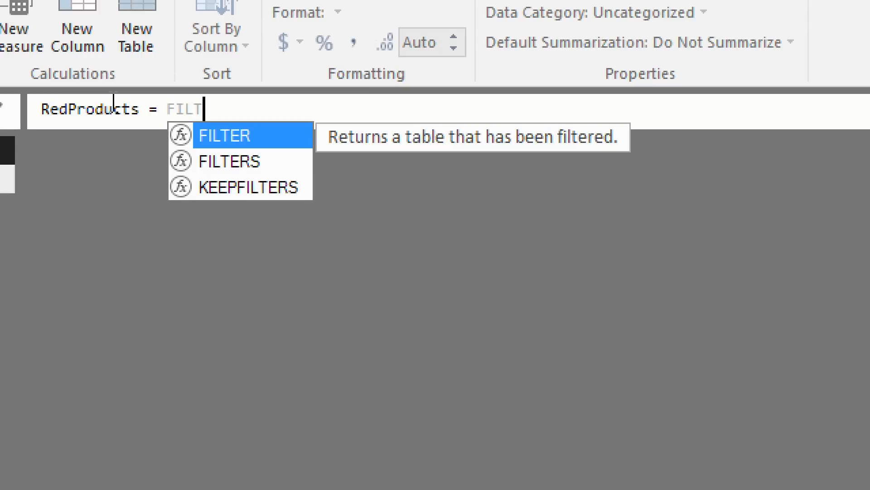
- Begin the table expression with a FILTER function that takes the 'Product' table as its first argument
key(BackSpace)
key(BackSpace)
text(( Pro)
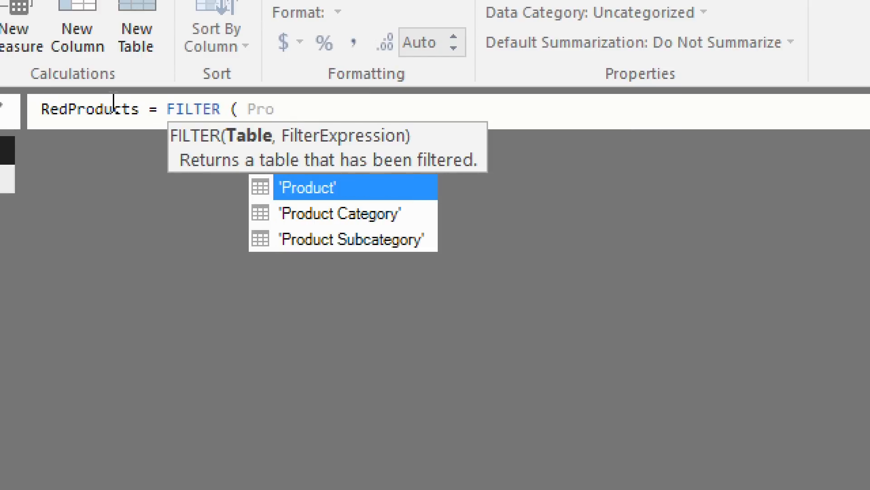
key(Tab)
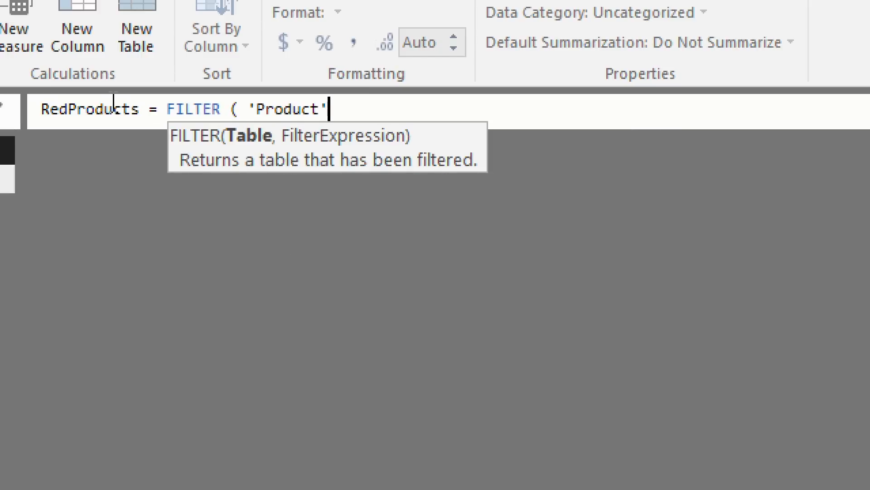
- Add the filter condition 'Product'[Color] = "Red" to the FILTER expression and commit the RedProducts formula
text(, ')
text(Prod)
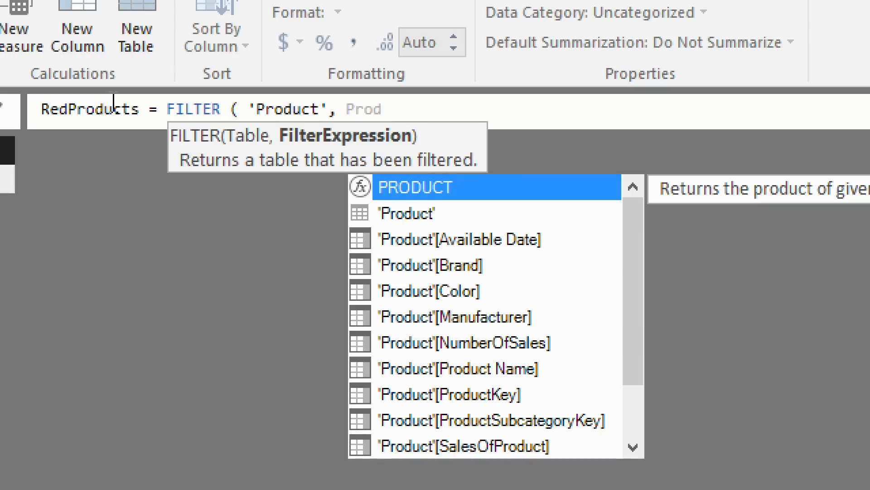
key(Down)
key(Down)
key(Down)
key(Down)
key(Tab)
text(= )
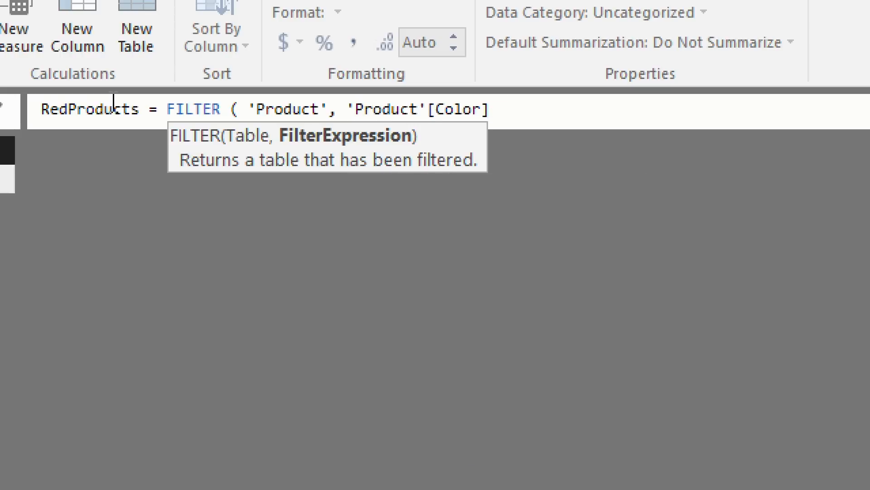
text(#TRF)
key(BackSpace)
key(BackSpace)
key(BackSpace)
key(BackSpace)
text("Red" ))
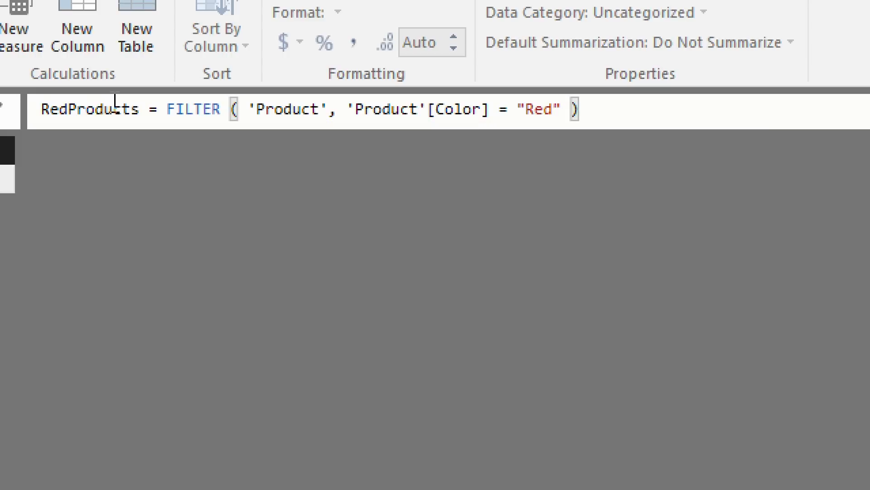
key(Return)
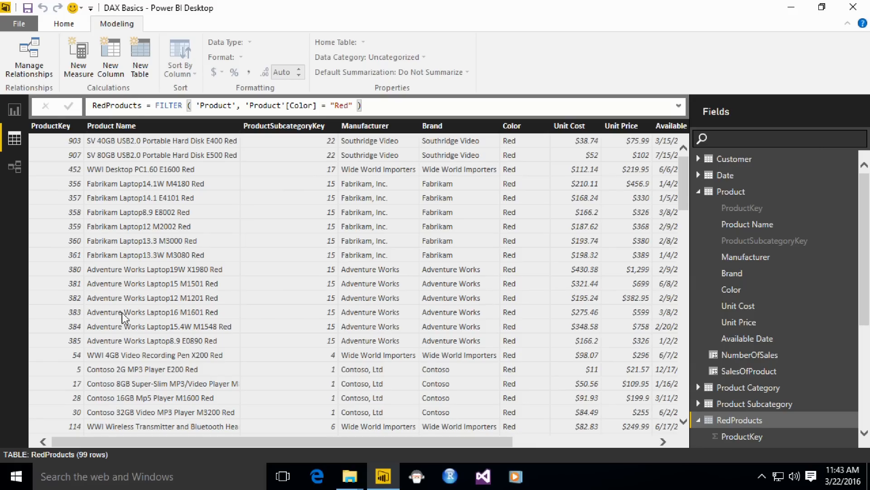
- Collapse the Product and RedProducts tables in the field list and select the Color column of RedProducts to review its values
click(700, 191)
click(701, 241)
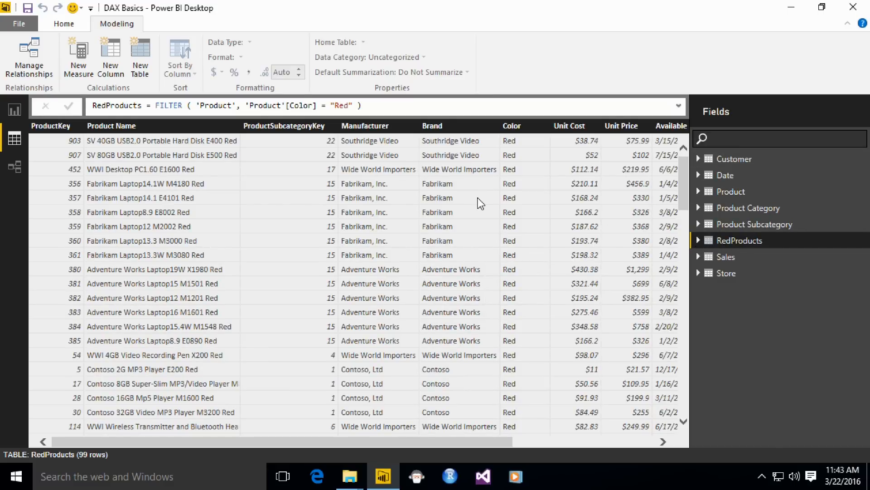
click(511, 127)
drag(683, 160, 517, 146)
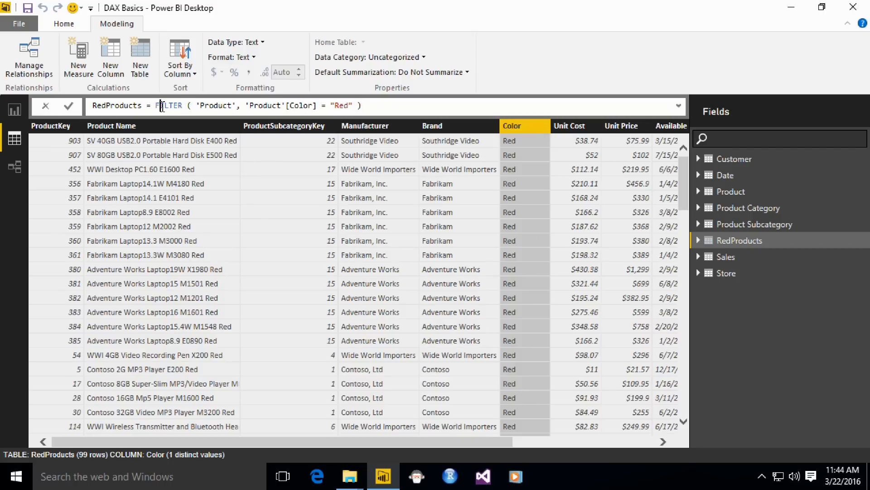
- Replace the FILTER expression of RedProducts with ALL ( 'Product'[Color] ) and commit the formula
drag(160, 106, 433, 116)
click(434, 113)
key(BackSpace)
key(shift+Left)
key(shift+Left)
key(shift+Left)
key(shift+Left)
key(shift+Left)
key(shift+Left)
key(shift+Left)
key(shift+Left)
key(shift+Left)
key(shift+Left)
key(shift+Left)
key(shift+Left)
key(shift+Left)
key(shift+Left)
key(shift+Left)
key(shift+Left)
key(shift+Left)
key(shift+Left)
key(shift+Left)
key(shift+Left)
key(shift+Left)
key(shift+Left)
key(shift+Left)
key(shift+Left)
key(shift+Left)
key(shift+Left)
key(shift+Left)
key(shift+Left)
key(shift+Left)
key(shift+Left)
key(shift+Left)
key(shift+Left)
key(shift+Left)
key(shift+Left)
key(shift+Left)
key(shift+Right)
key(shift+Right)
key(shift+Right)
key(shift+Right)
key(shift+Right)
key(shift+Right)
key(shift+Right)
key(shift+Right)
key(shift+Right)
key(shift+Right)
key(shift+Right)
key(shift+Right)
key(shift+Right)
key(shift+Right)
key(shift+Right)
key(shift+Right)
key(shift+Right)
key(shift+Right)
key(shift+Right)
key(shift+Right)
key(shift+Left)
key(shift+Left)
key(shift+Left)
key(shift+Left)
key(shift+Left)
key(shift+Left)
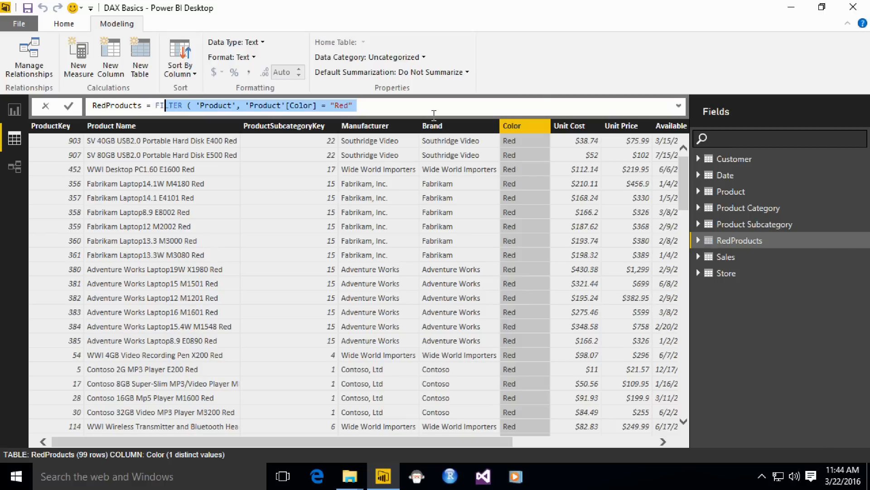
text(ALL *)
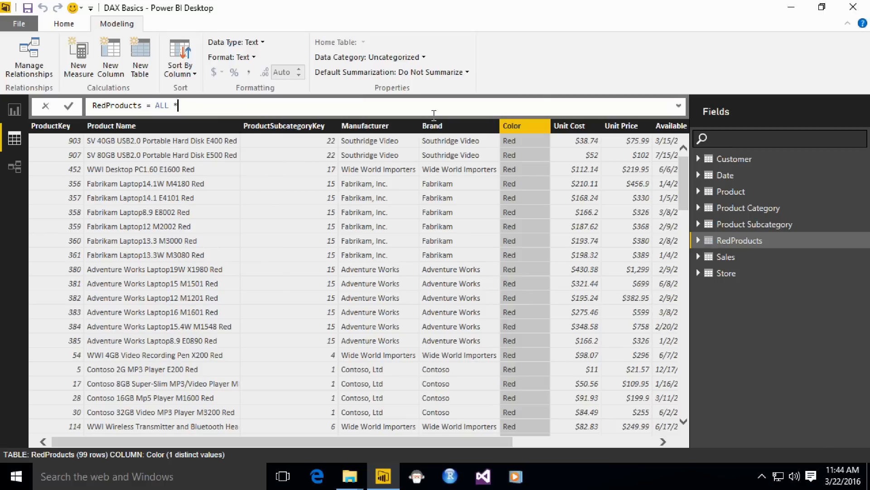
text(( Pro)
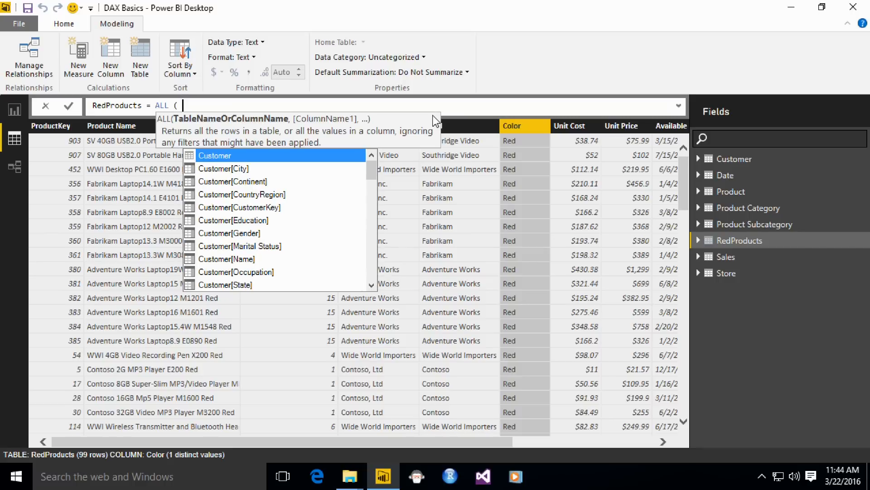
key(Down)
key(Down)
key(Down)
key(Tab)
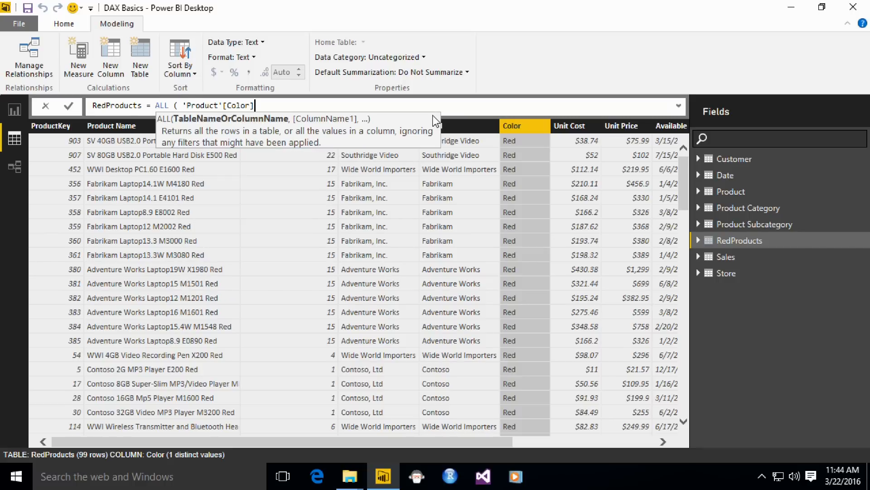
text())
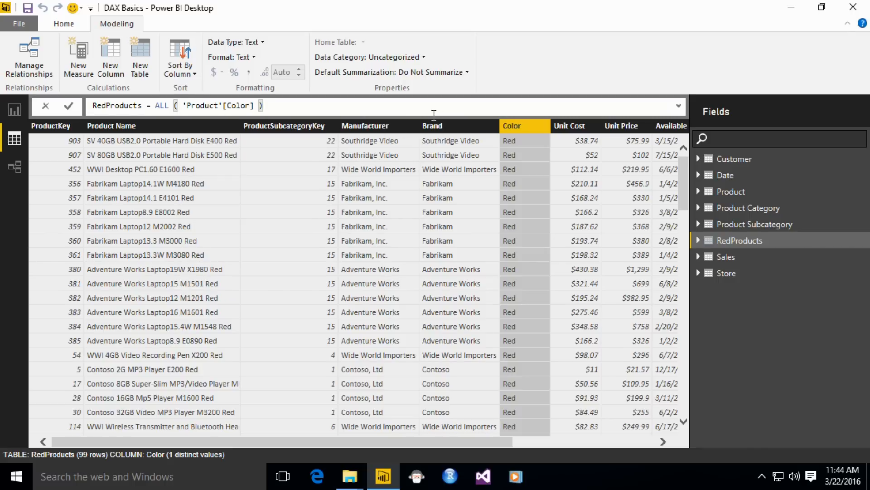
key(Return)
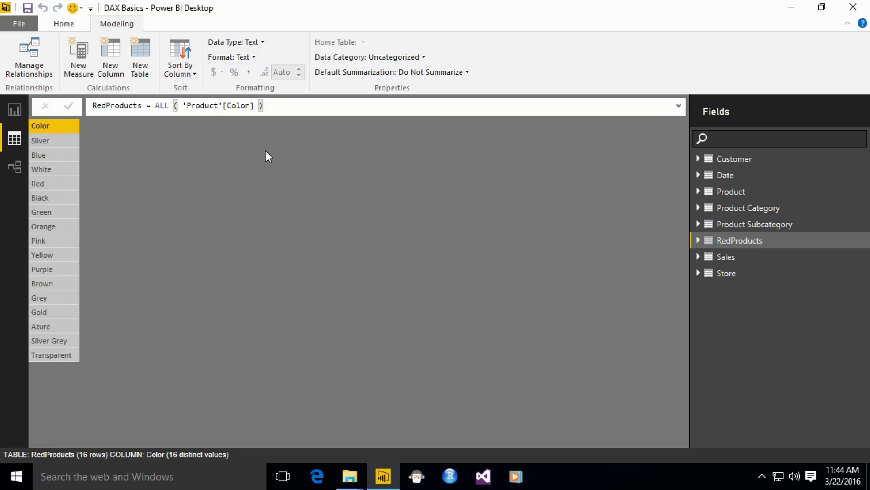
- Add 'Product'[Brand] as a second column argument of the ALL function and commit the RedProducts formula
click(263, 105)
text(,)
key(Down)
key(Down)
text(Pr)
key(Down)
key(Down)
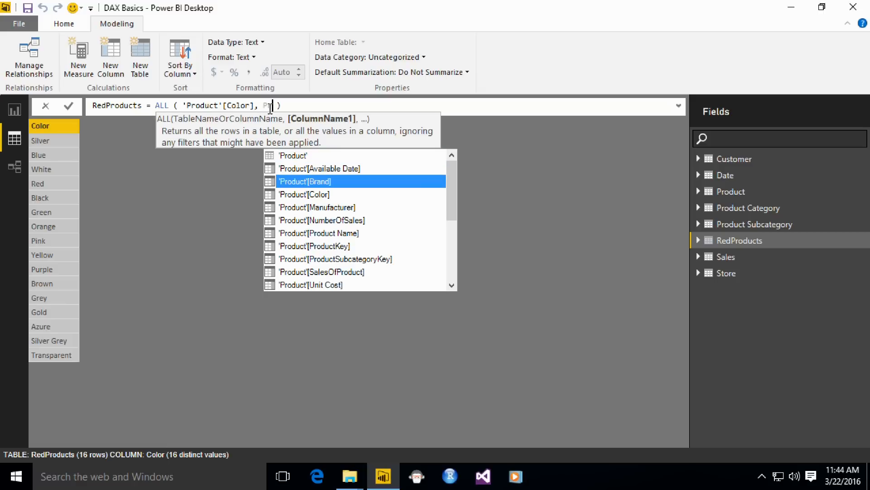
key(Tab)
text())
key(Return)
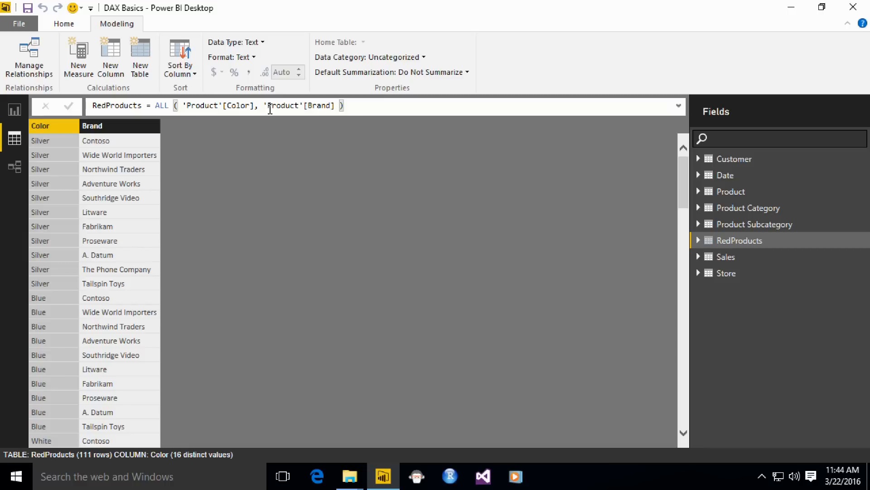
- Examine the Color and Brand combinations in the RedProducts table by selecting each column in turn
click(102, 144)
click(61, 144)
click(110, 144)
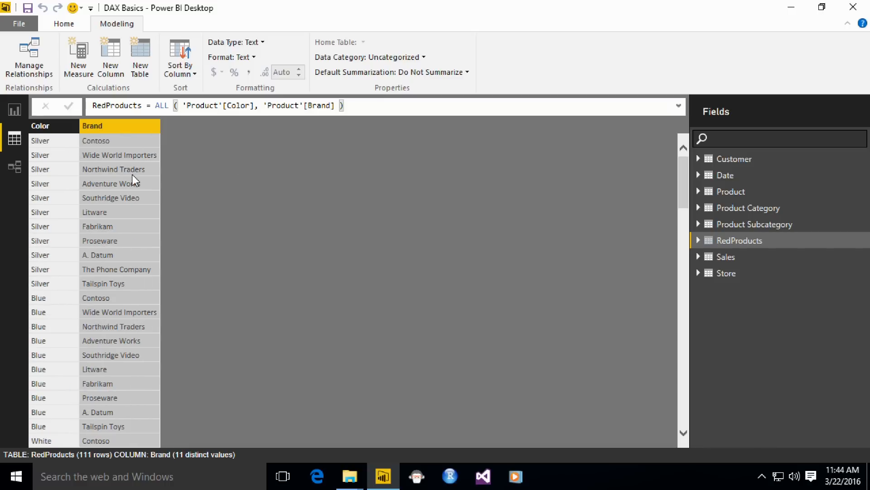